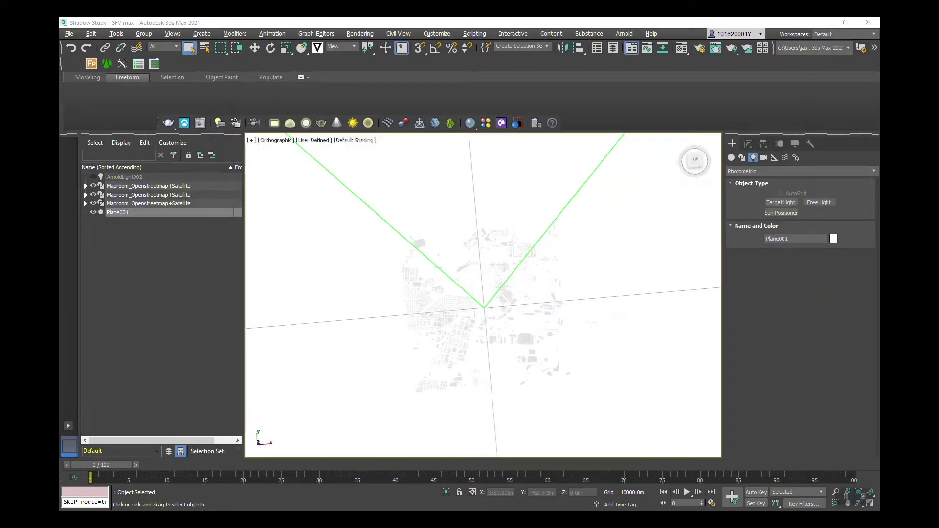
Orbit, pan and zoom the orthographic view onto the buildings around the city centre.
{"action": "middle_click_drag", "start_coordinate": [589, 318], "coordinate": [574, 338], "text": "alt"}
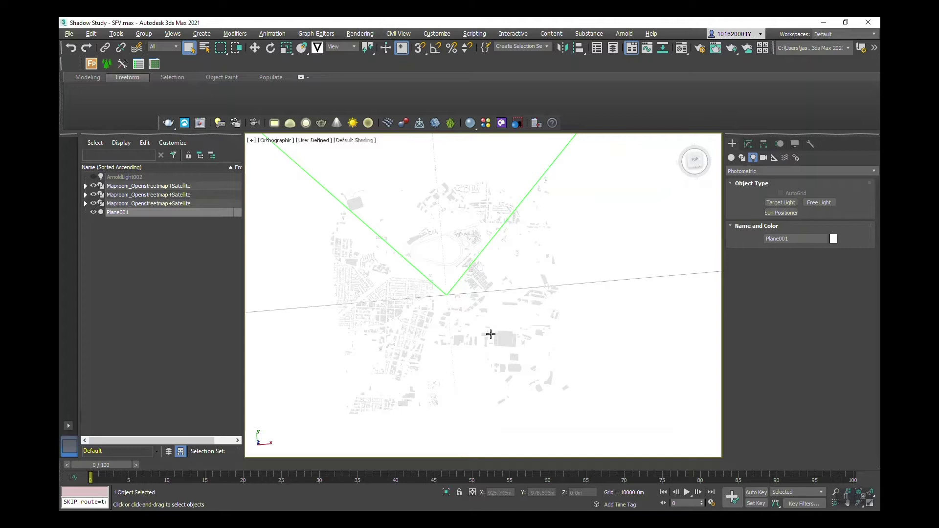
{"action": "middle_click_drag", "start_coordinate": [489, 336], "coordinate": [499, 138], "text": "alt"}
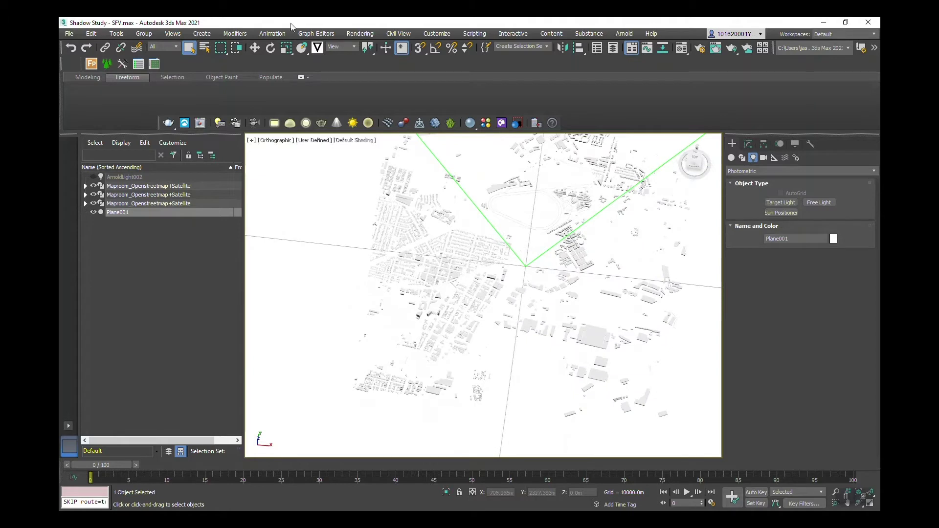
{"action": "middle_click_drag", "start_coordinate": [463, 222], "coordinate": [423, 243]}
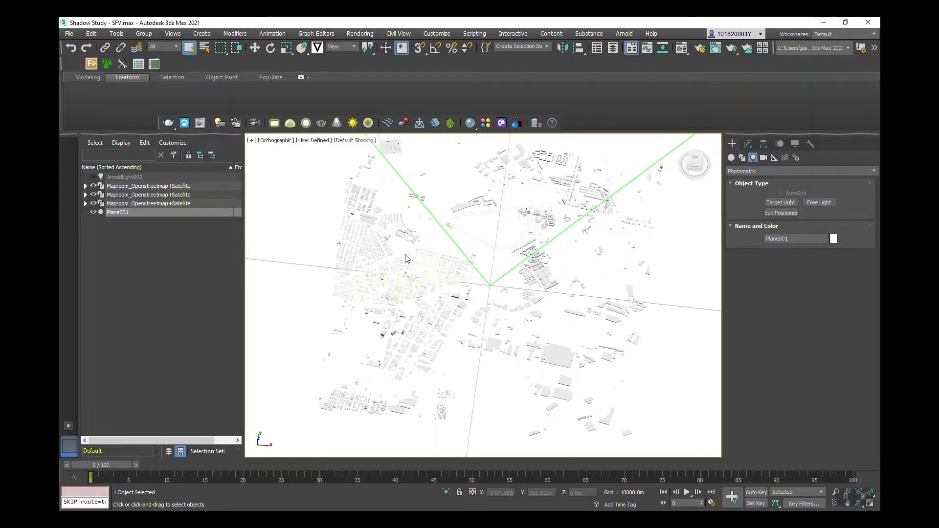
{"action": "scroll", "coordinate": [407, 355], "scroll_direction": "up", "scroll_amount": 3}
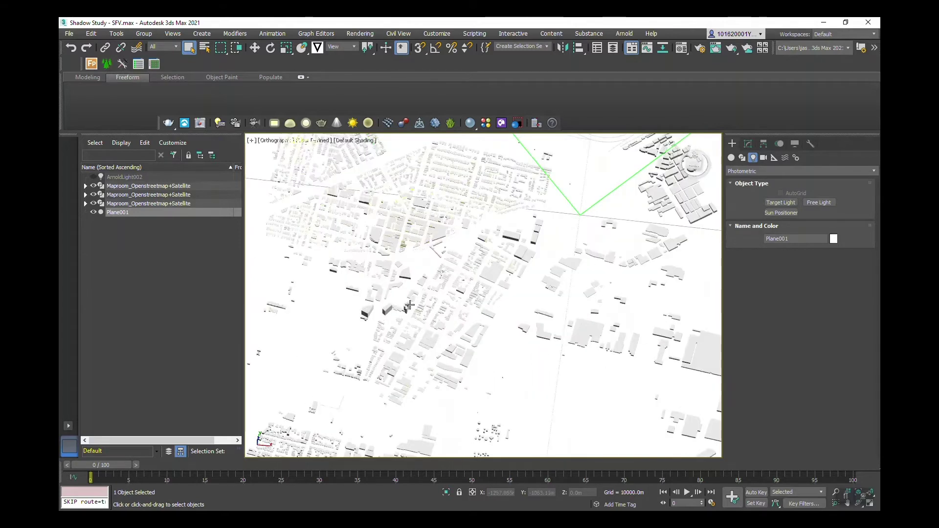
{"action": "scroll", "coordinate": [365, 217], "scroll_direction": "up", "scroll_amount": 3}
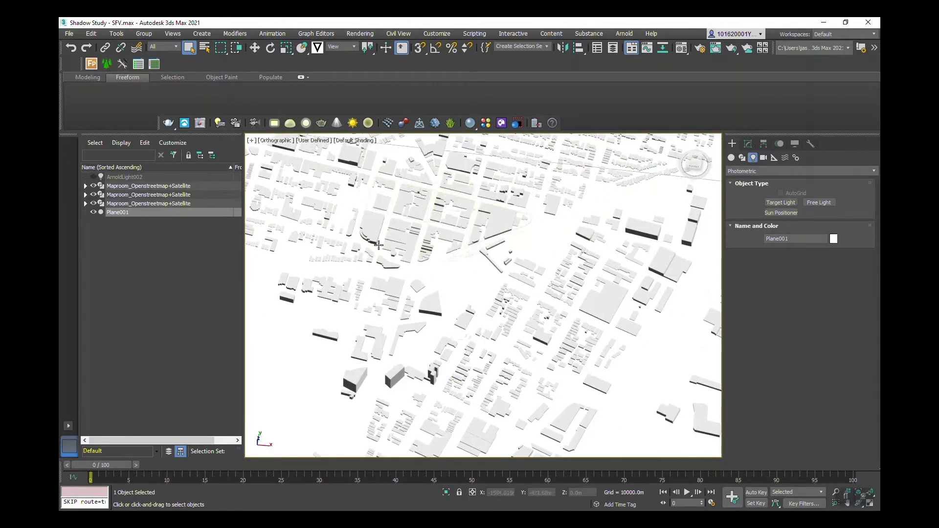
{"action": "scroll", "coordinate": [478, 322], "scroll_direction": "down", "scroll_amount": 10}
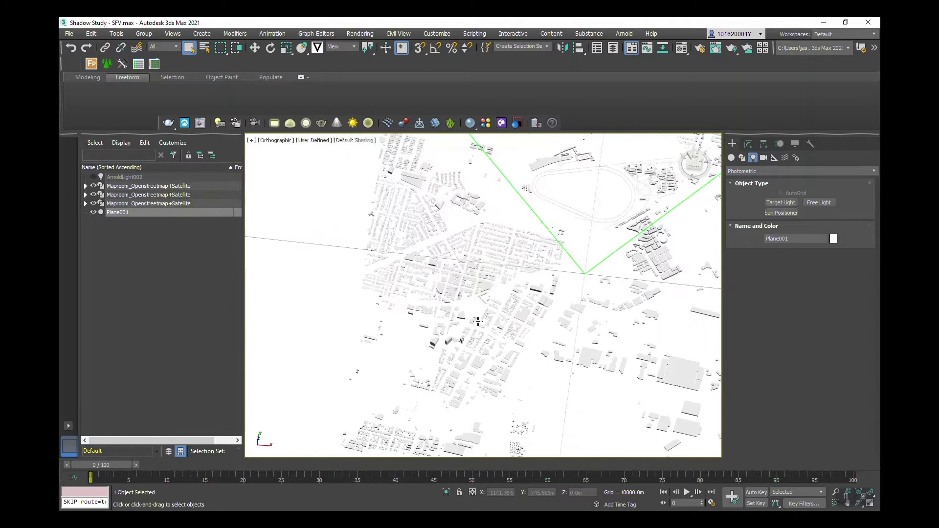
{"action": "scroll", "coordinate": [478, 306], "scroll_direction": "up", "scroll_amount": 2}
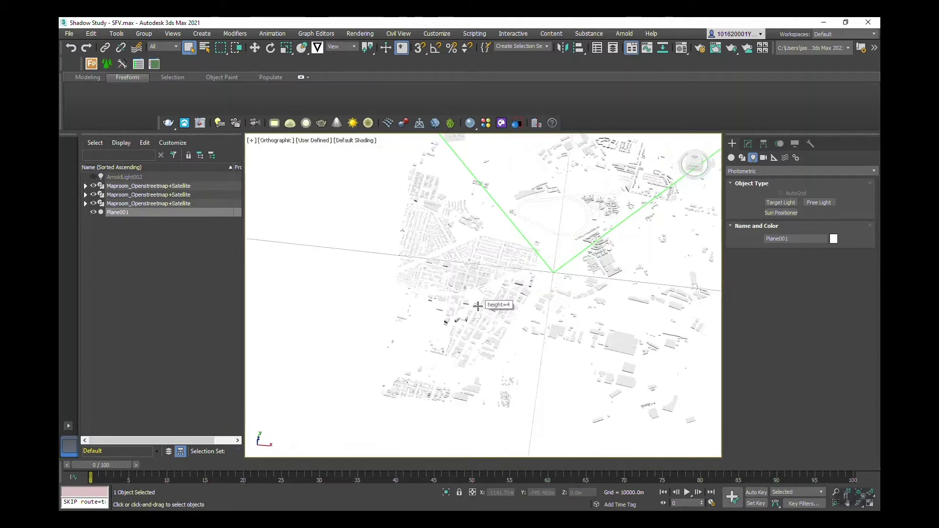
Switch the light creation category from Photometric to Arnold.
{"action": "left_click", "coordinate": [755, 171]}
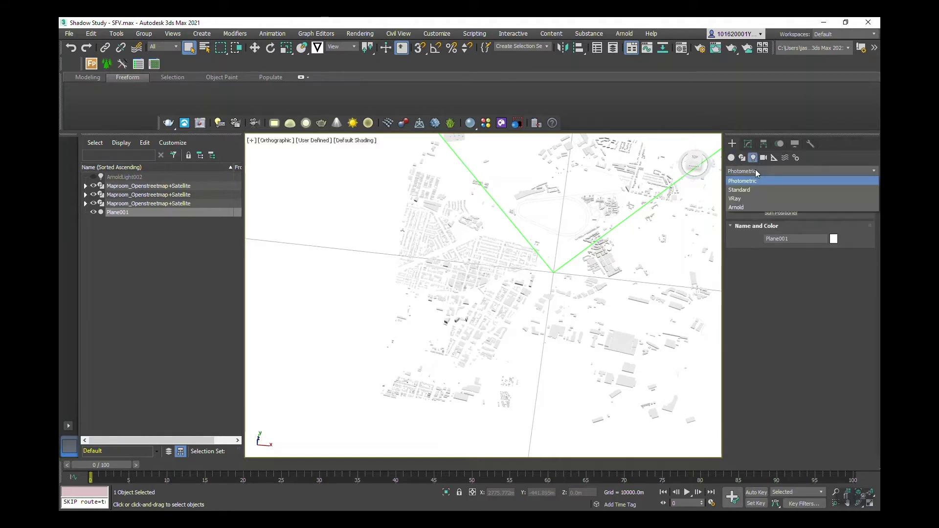
{"action": "left_click", "coordinate": [745, 207]}
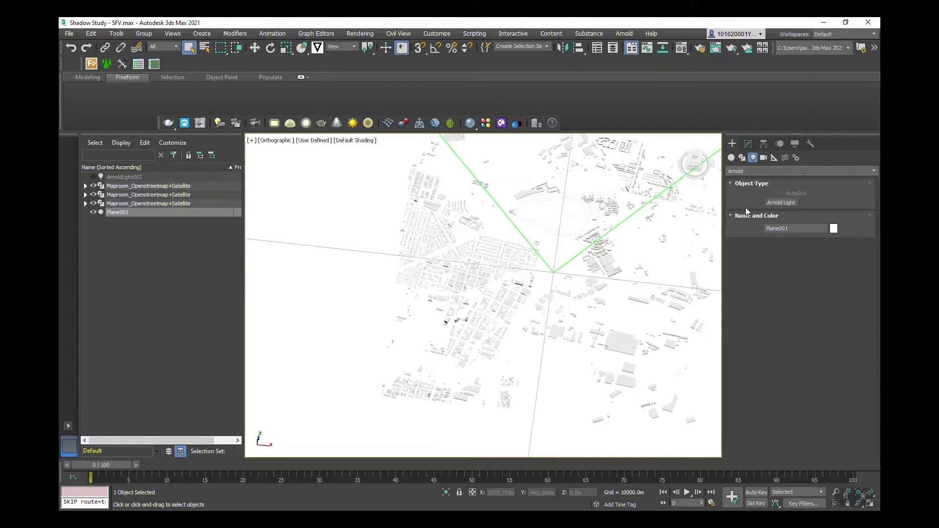
{"action": "left_click", "coordinate": [779, 205]}
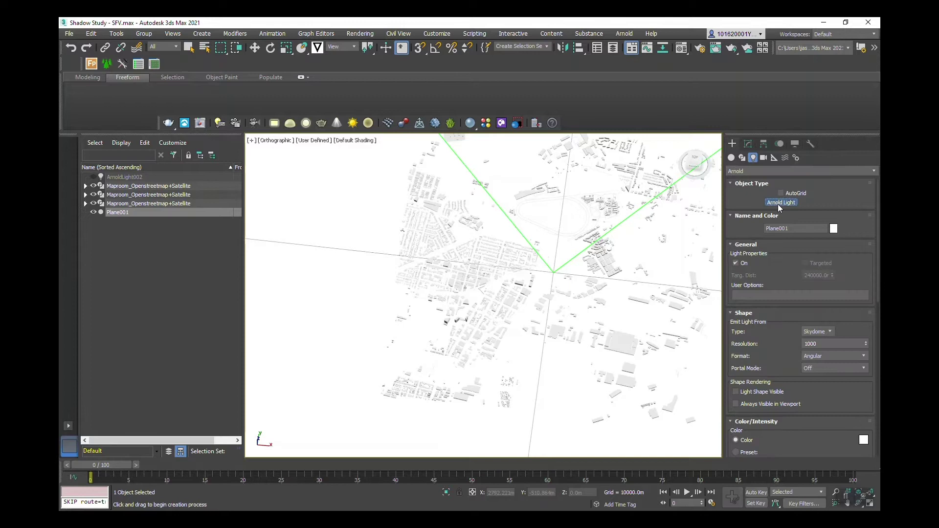
{"action": "scroll", "coordinate": [788, 242], "scroll_direction": "down", "scroll_amount": 1}
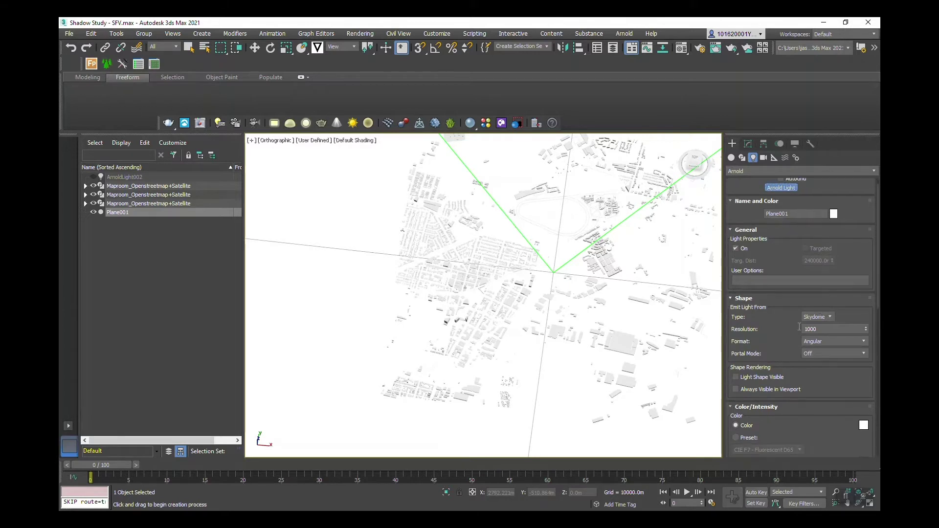
{"action": "left_click", "coordinate": [824, 315]}
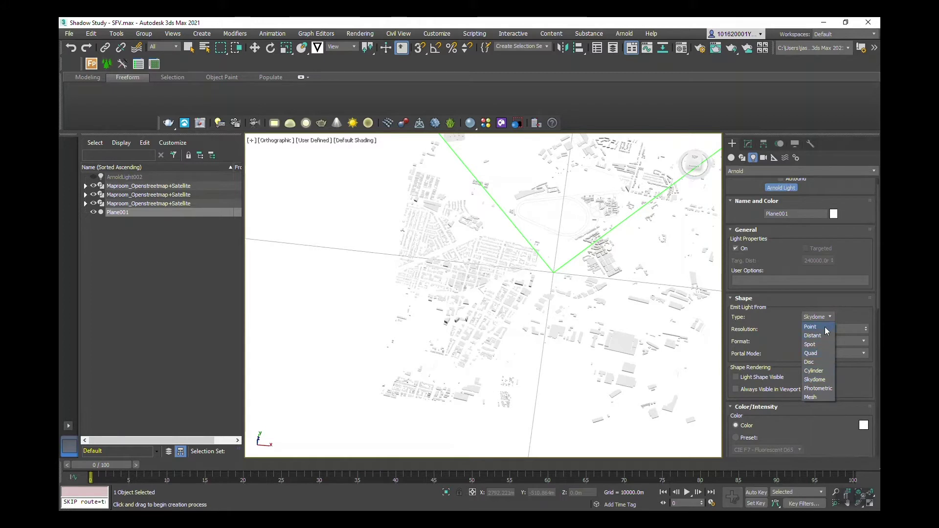
{"action": "left_click", "coordinate": [818, 353]}
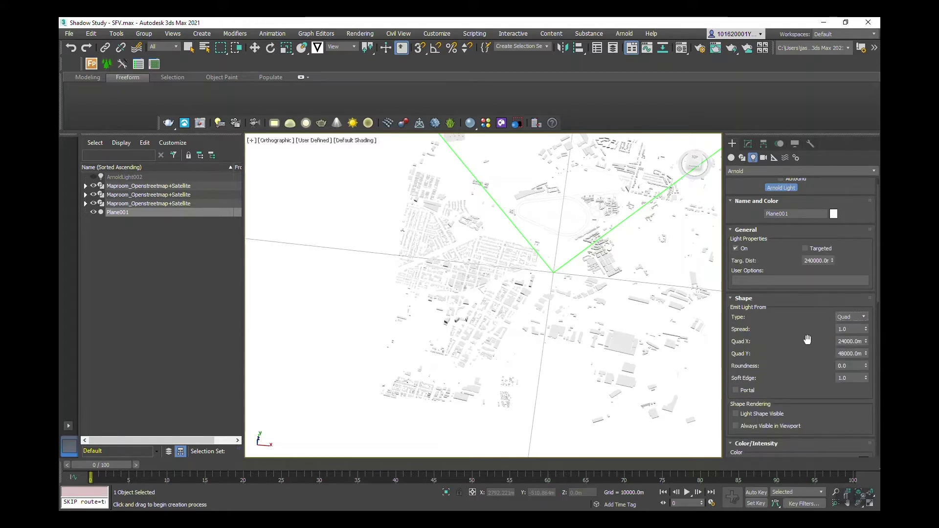
{"action": "left_click", "coordinate": [863, 319]}
{"action": "left_click", "coordinate": [849, 380]}
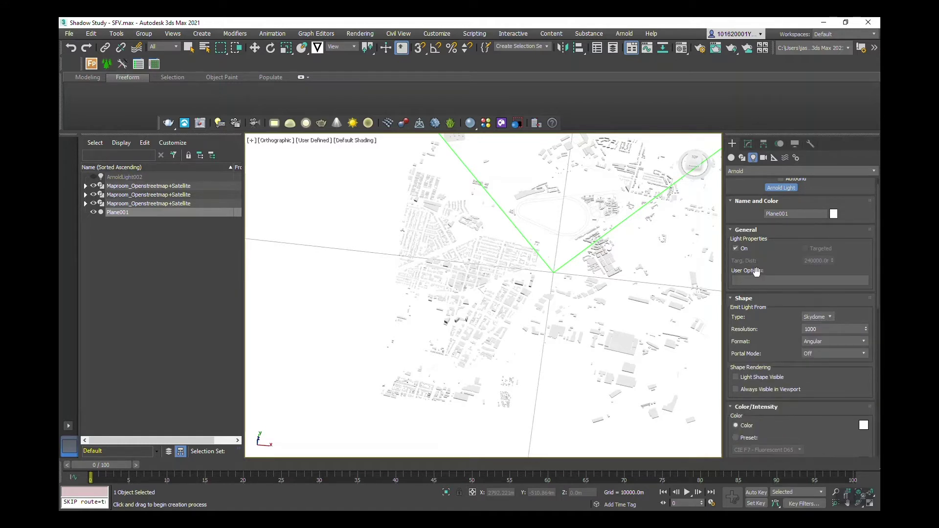
{"action": "scroll", "coordinate": [757, 273], "scroll_direction": "down", "scroll_amount": 3}
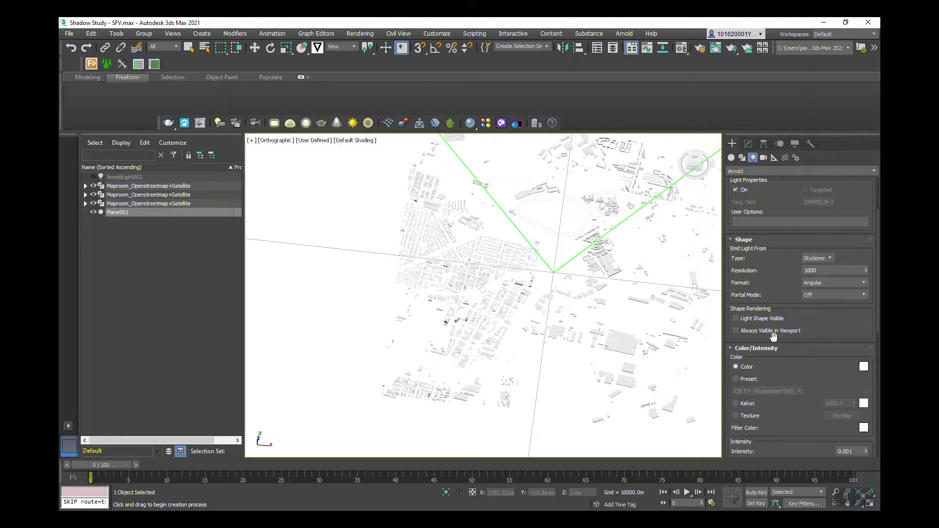
{"action": "scroll", "coordinate": [783, 336], "scroll_direction": "down", "scroll_amount": 1}
{"action": "scroll", "coordinate": [787, 325], "scroll_direction": "down", "scroll_amount": 5}
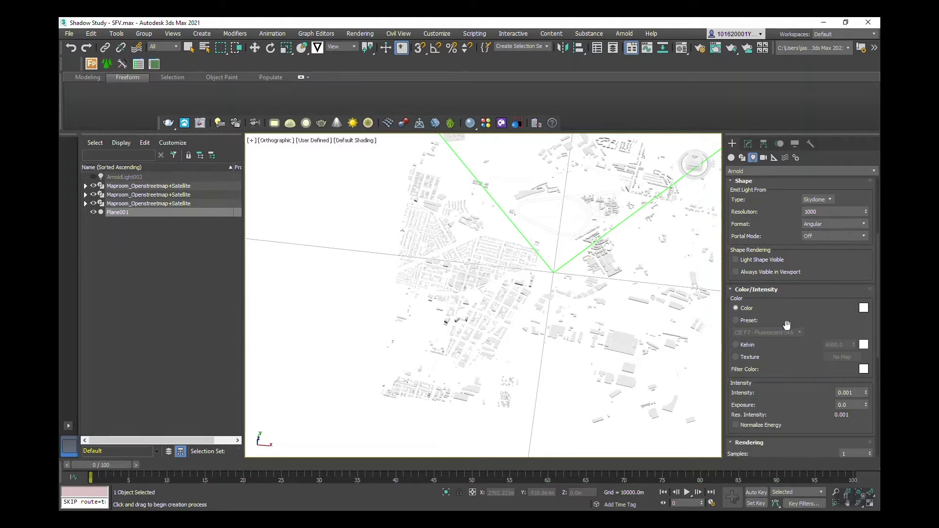
{"action": "scroll", "coordinate": [865, 368], "scroll_direction": "down", "scroll_amount": 1}
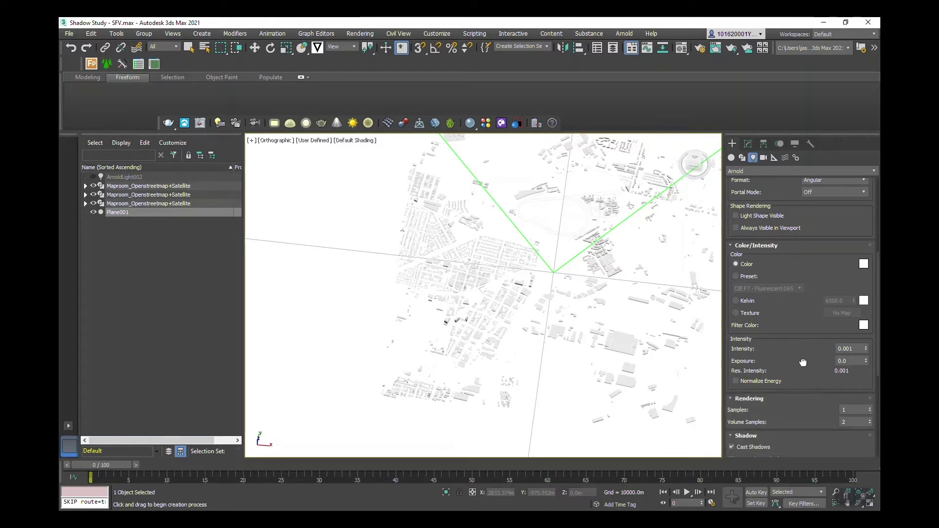
{"action": "left_click", "coordinate": [736, 381]}
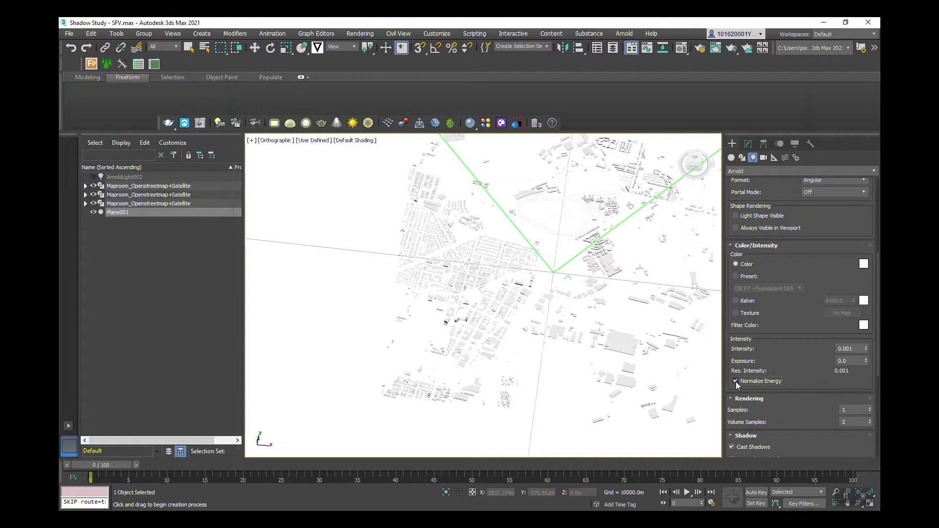
{"action": "scroll", "coordinate": [778, 362], "scroll_direction": "down", "scroll_amount": 3}
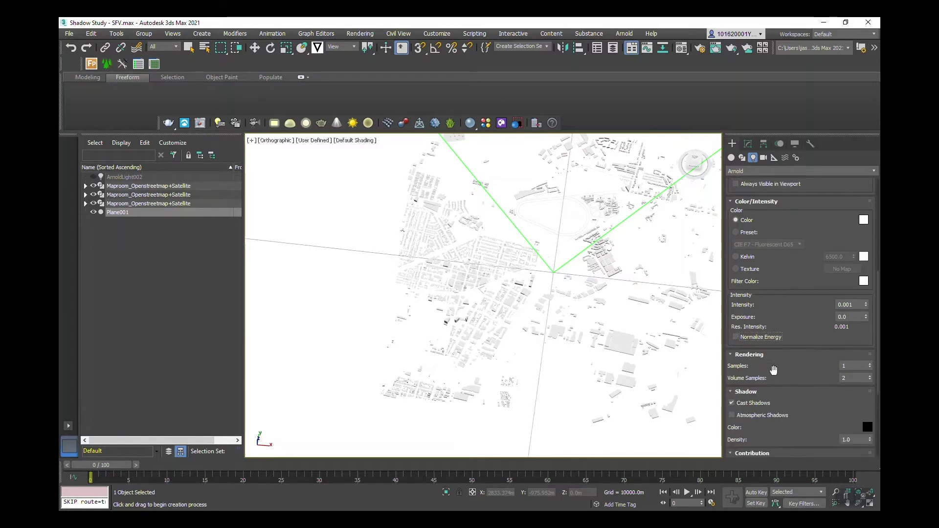
{"action": "scroll", "coordinate": [795, 338], "scroll_direction": "down", "scroll_amount": 3}
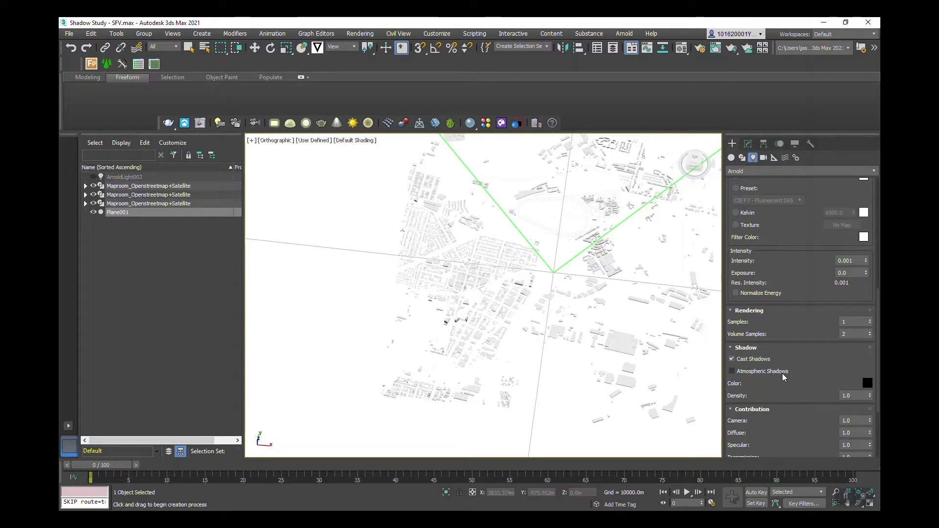
{"action": "scroll", "coordinate": [805, 387], "scroll_direction": "down", "scroll_amount": 3}
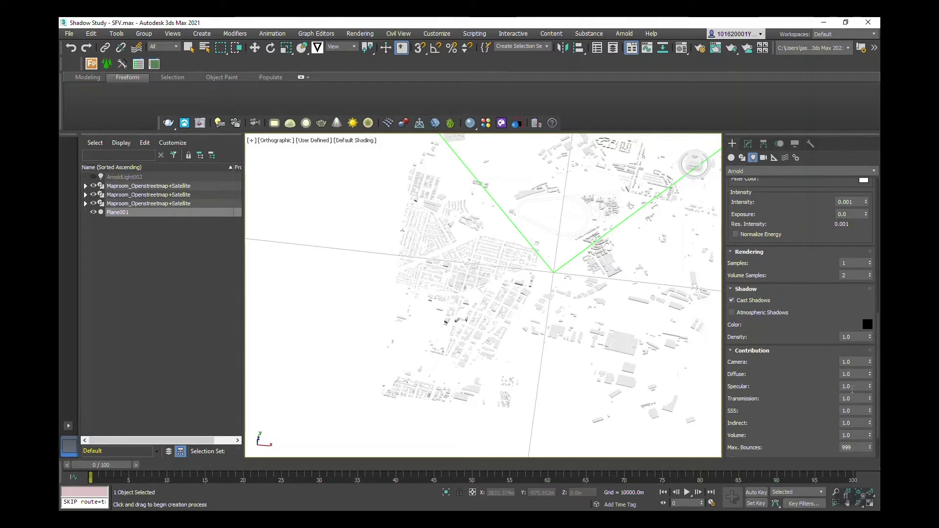
{"action": "scroll", "coordinate": [851, 428], "scroll_direction": "down", "scroll_amount": 2}
{"action": "scroll", "coordinate": [806, 405], "scroll_direction": "down", "scroll_amount": 1}
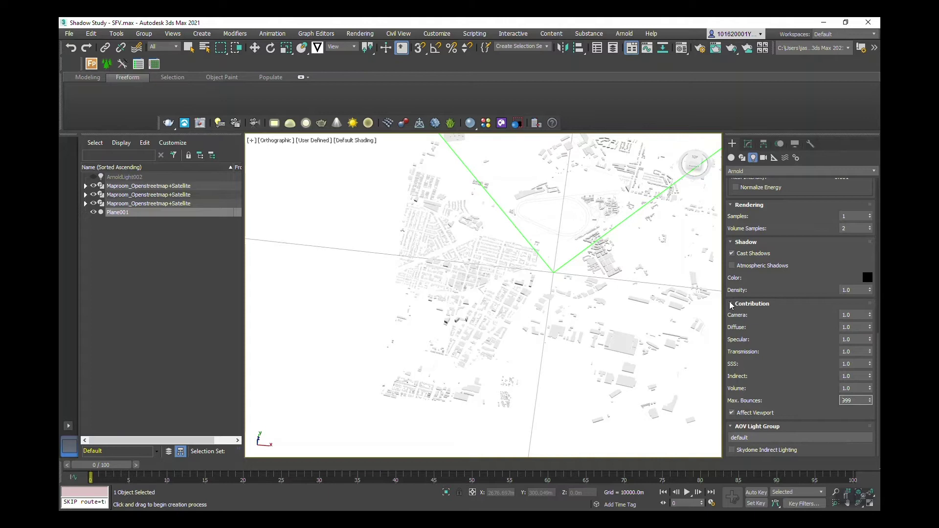
{"action": "left_click", "coordinate": [735, 454]}
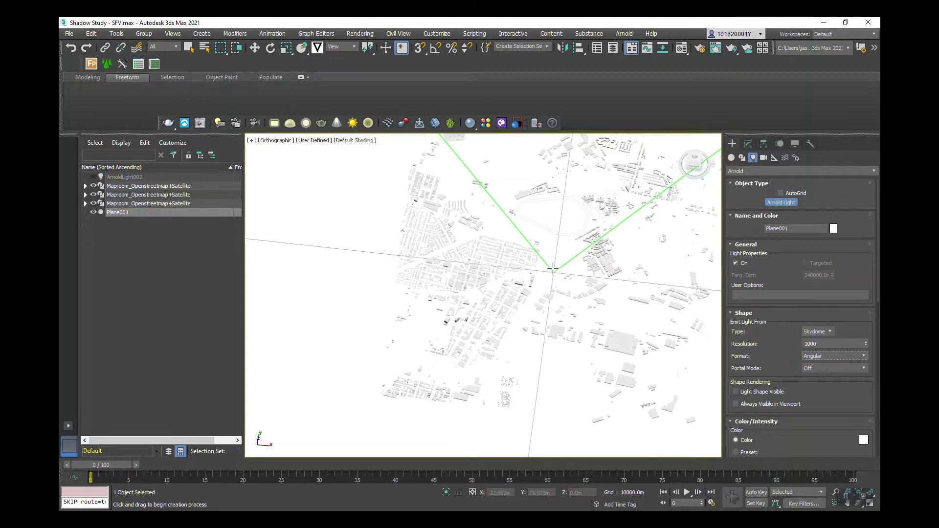
Place Skydome light ArnoldLight003 at the city centre, then select the first Maproom object.
{"action": "scroll", "coordinate": [475, 297], "scroll_direction": "up", "scroll_amount": 5}
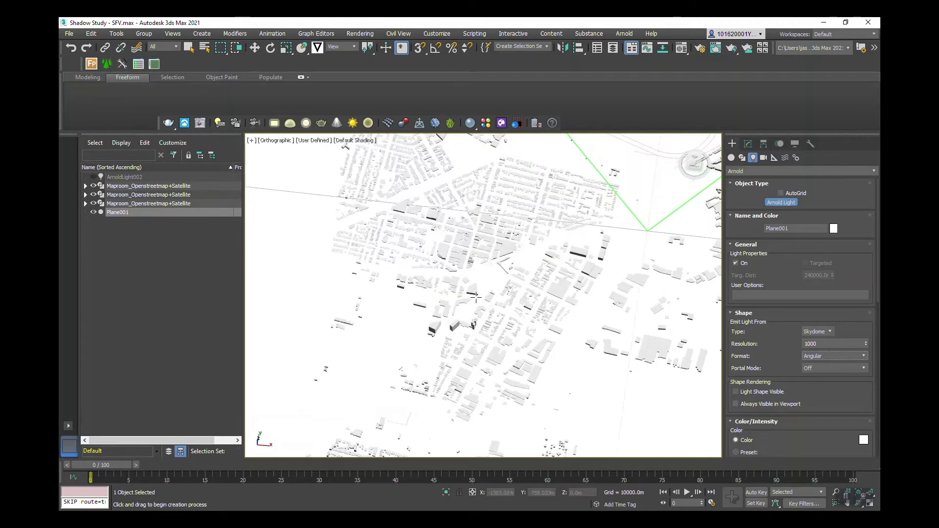
{"action": "left_click", "coordinate": [486, 270]}
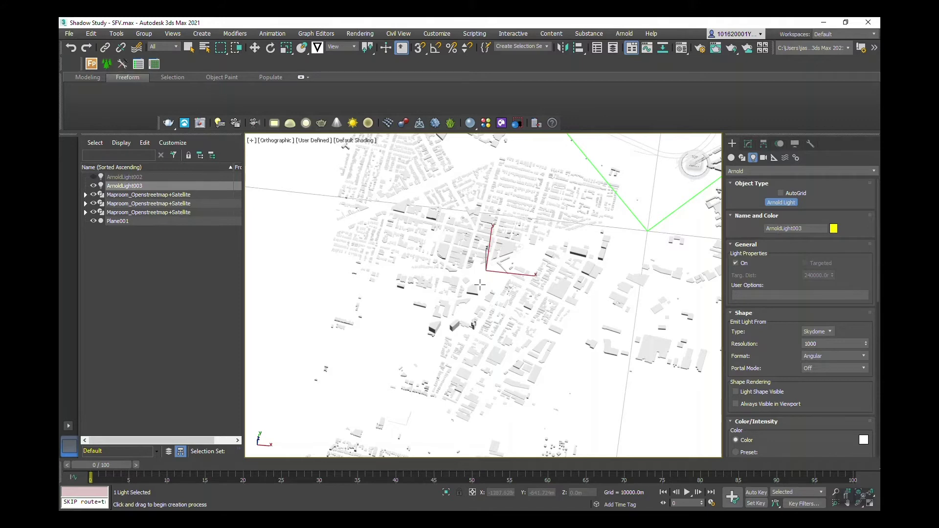
{"action": "right_click", "coordinate": [500, 229]}
{"action": "middle_click_drag", "start_coordinate": [500, 228], "coordinate": [546, 270], "text": "alt"}
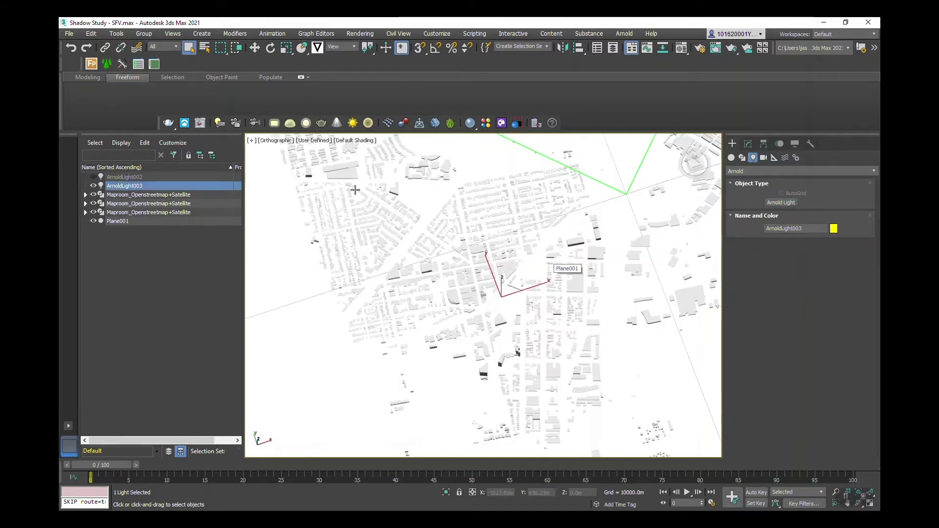
{"action": "left_click", "coordinate": [148, 196]}
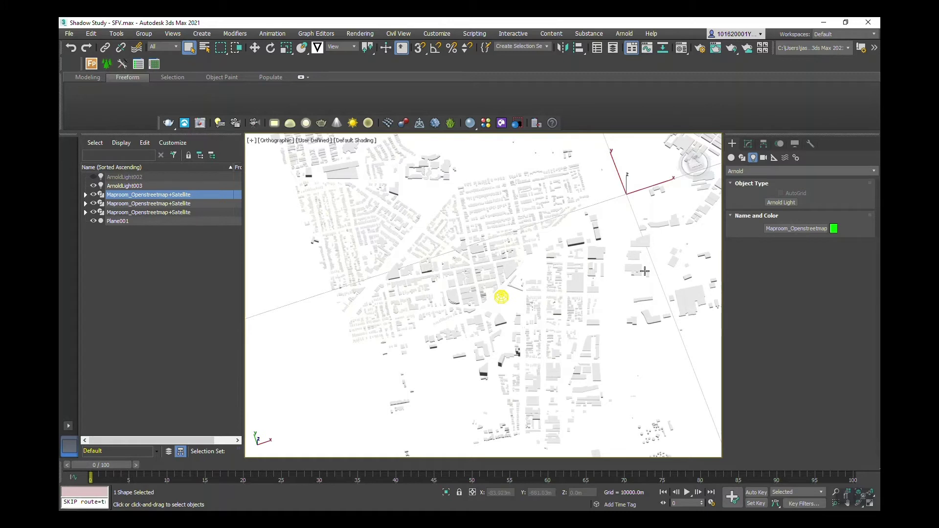
In Environment and Effects, set Exposure Control to Automatic and then Linear.
{"action": "left_click", "coordinate": [363, 33]}
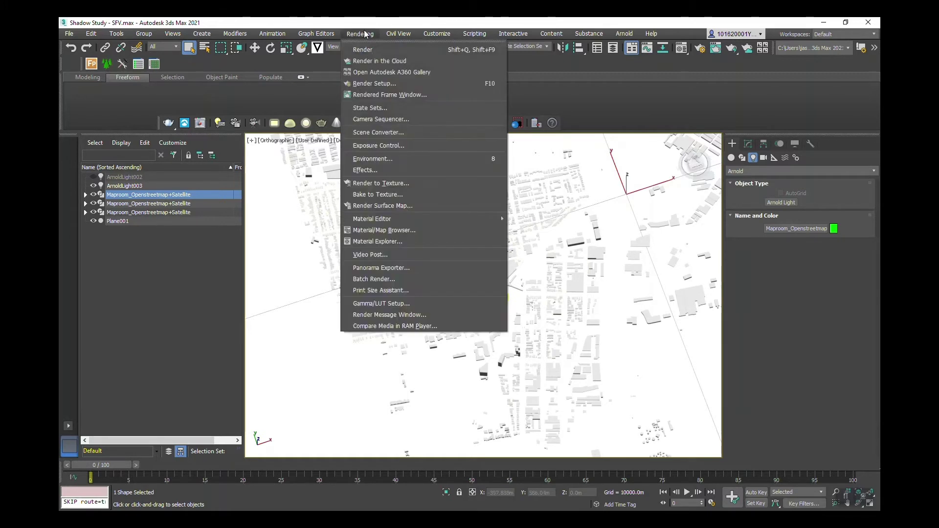
{"action": "left_click", "coordinate": [391, 159]}
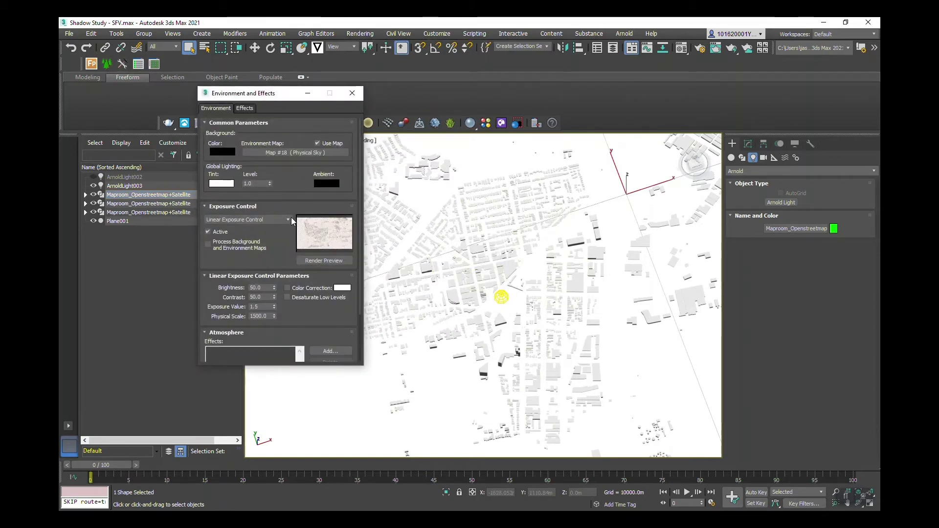
{"action": "left_click", "coordinate": [257, 219]}
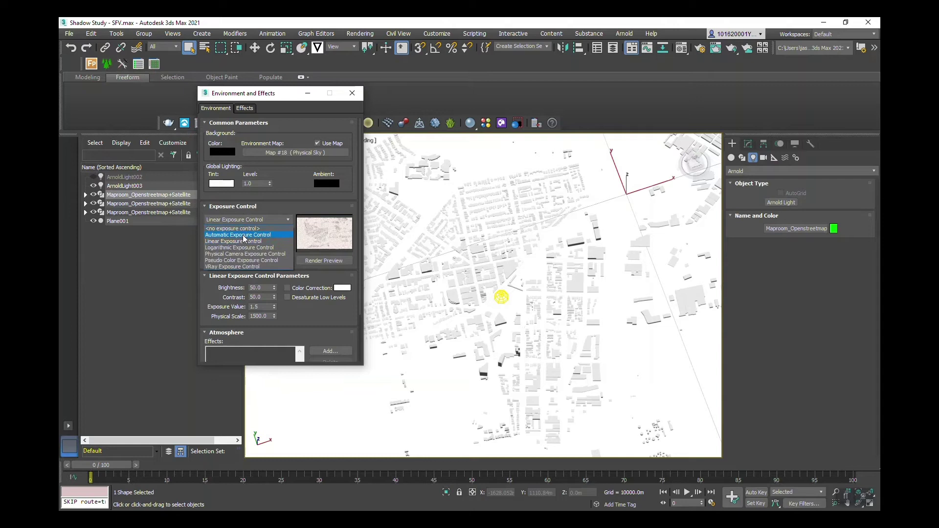
{"action": "left_click", "coordinate": [244, 235]}
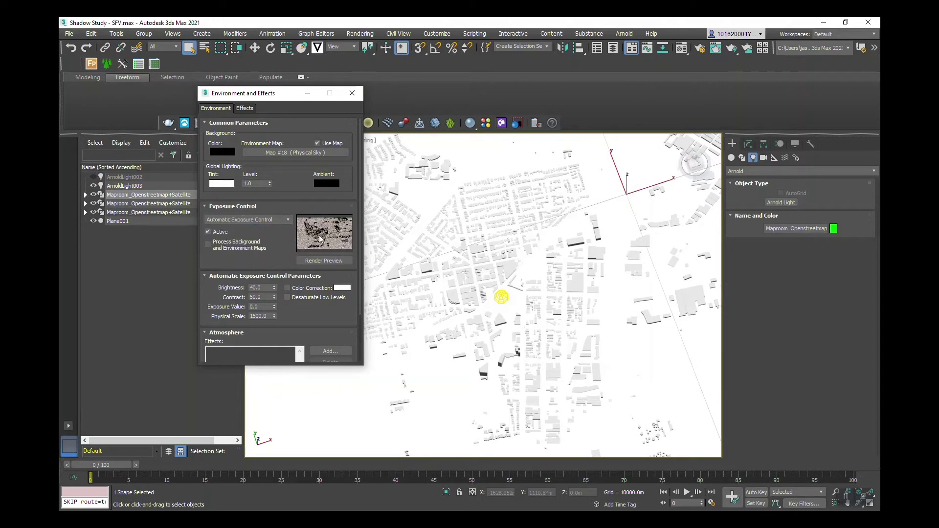
{"action": "left_click", "coordinate": [287, 221]}
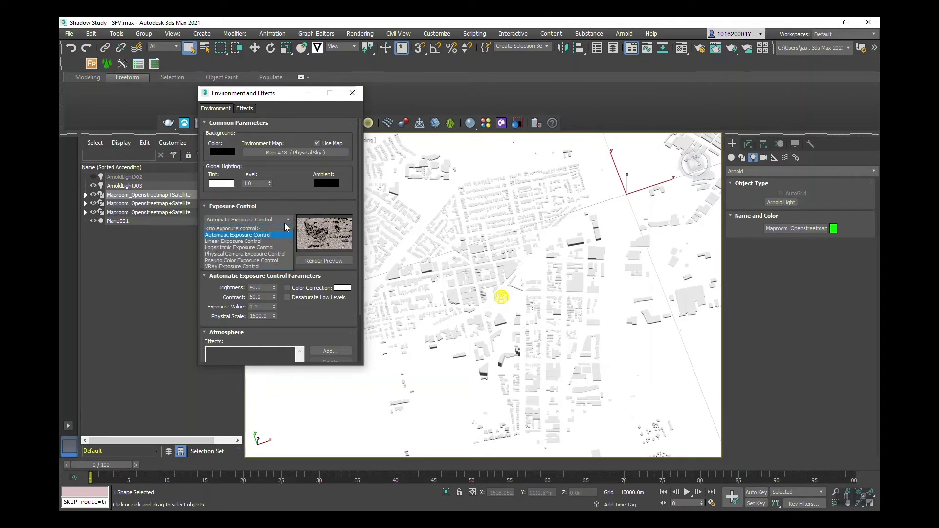
{"action": "left_click", "coordinate": [275, 241]}
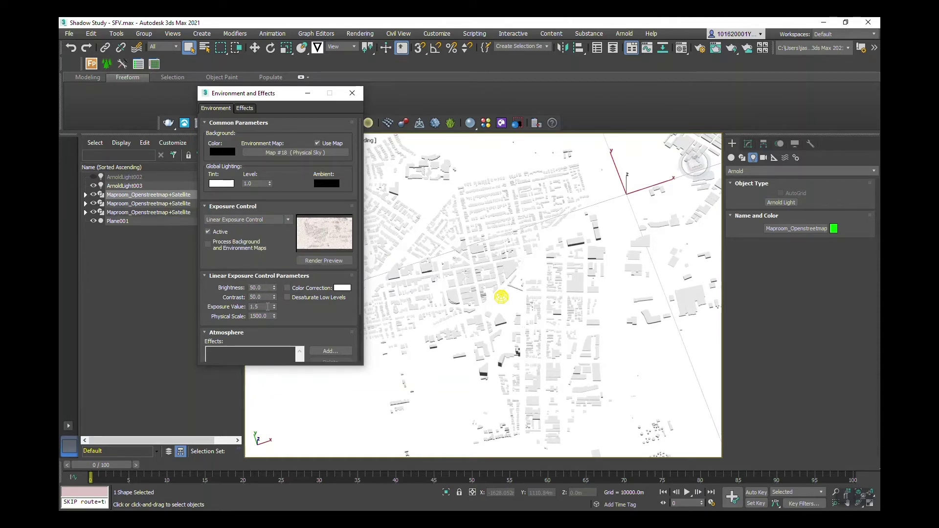
Lower the Exposure Value from 1.5 to 0.8 and render the city view.
{"action": "left_click_drag", "start_coordinate": [274, 309], "coordinate": [274, 300]}
{"action": "left_click", "coordinate": [274, 309]}
{"action": "left_click", "coordinate": [274, 308]}
{"action": "scroll", "coordinate": [260, 279], "scroll_direction": "down", "scroll_amount": 1}
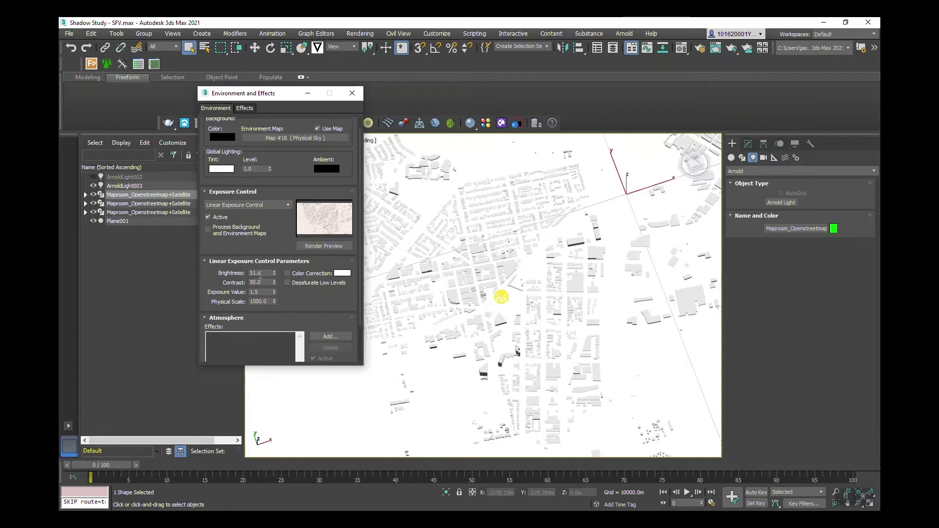
{"action": "scroll", "coordinate": [296, 277], "scroll_direction": "up", "scroll_amount": 1}
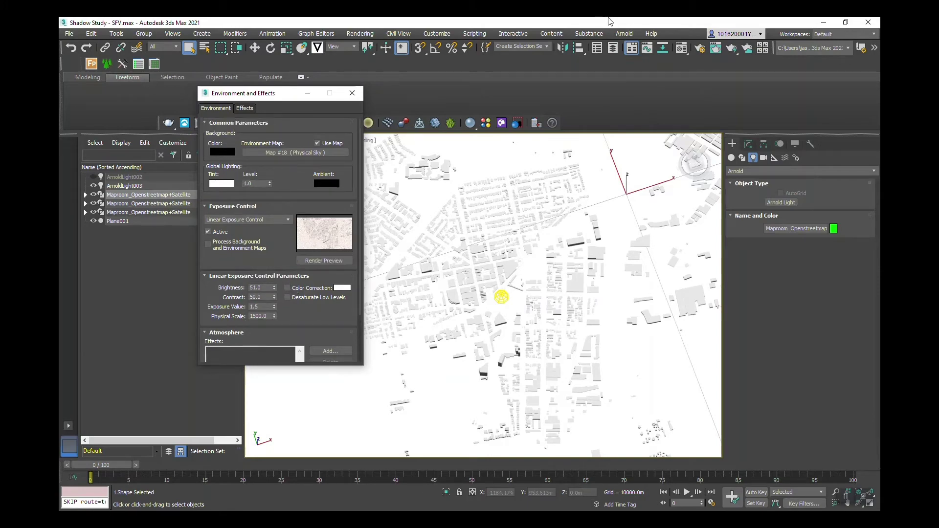
{"action": "left_click", "coordinate": [715, 49]}
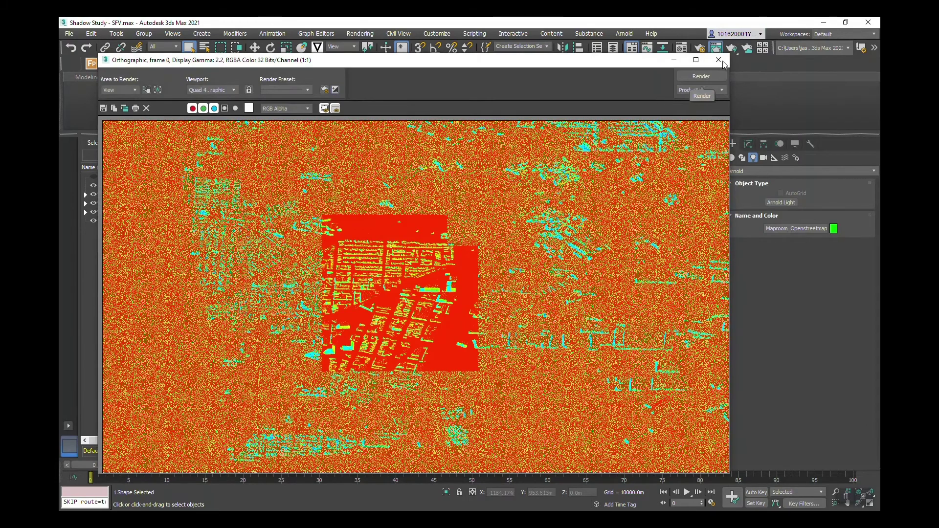
Close the rendered frame window from the first test render.
{"action": "left_click", "coordinate": [720, 59]}
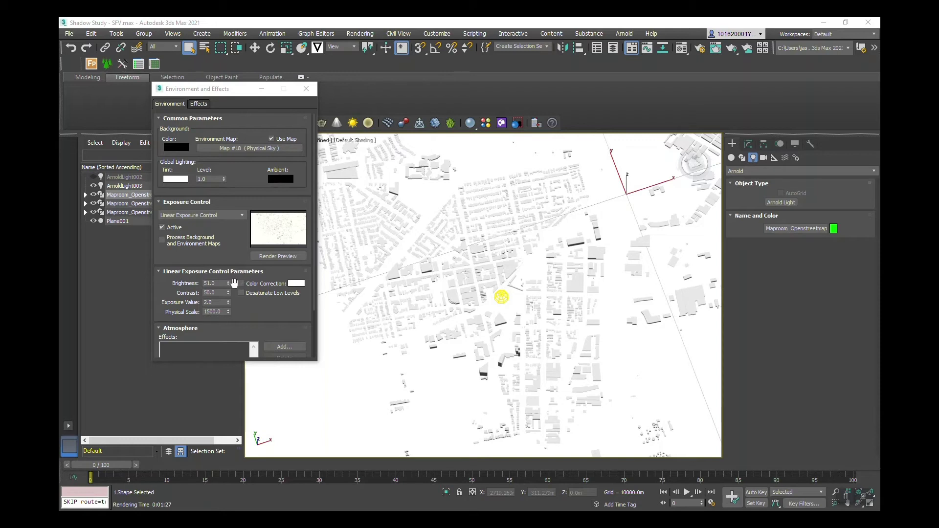
Set Pseudo Color Exposure Control with a 450 lux maximum, then render with Shift+Q.
{"action": "left_click", "coordinate": [241, 217]}
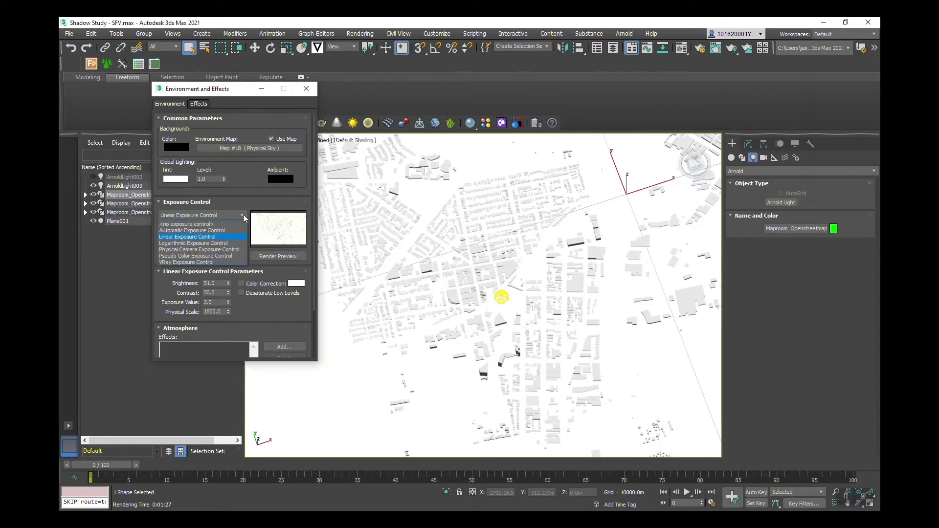
{"action": "left_click", "coordinate": [187, 256]}
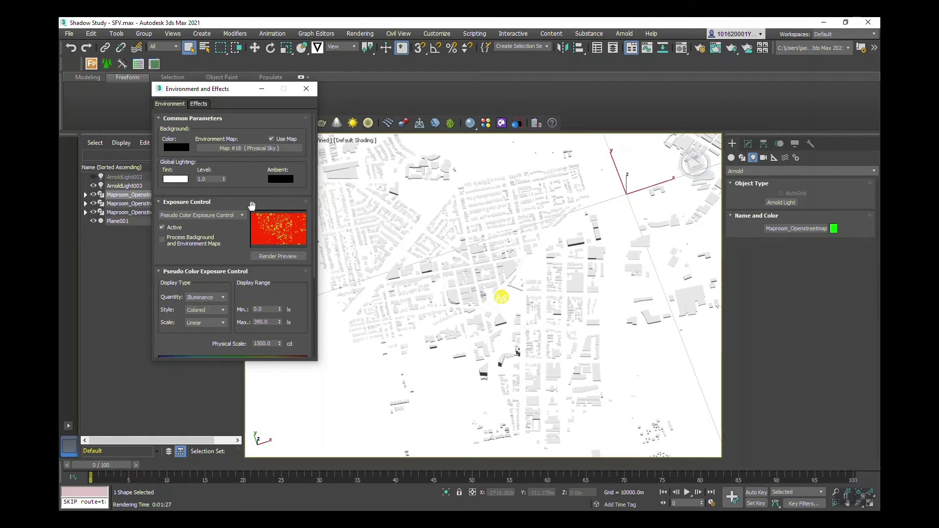
{"action": "scroll", "coordinate": [253, 275], "scroll_direction": "down", "scroll_amount": 1}
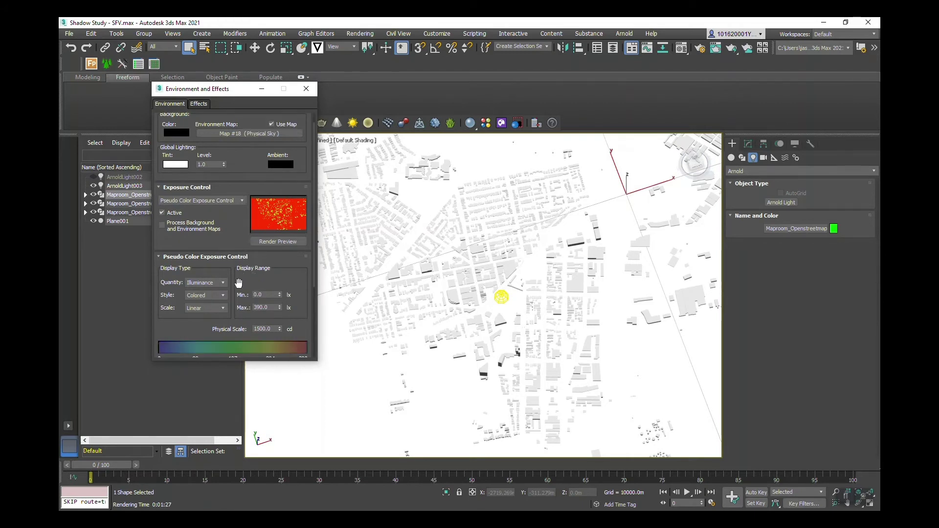
{"action": "scroll", "coordinate": [240, 282], "scroll_direction": "down", "scroll_amount": 1}
{"action": "double_click", "coordinate": [262, 294]}
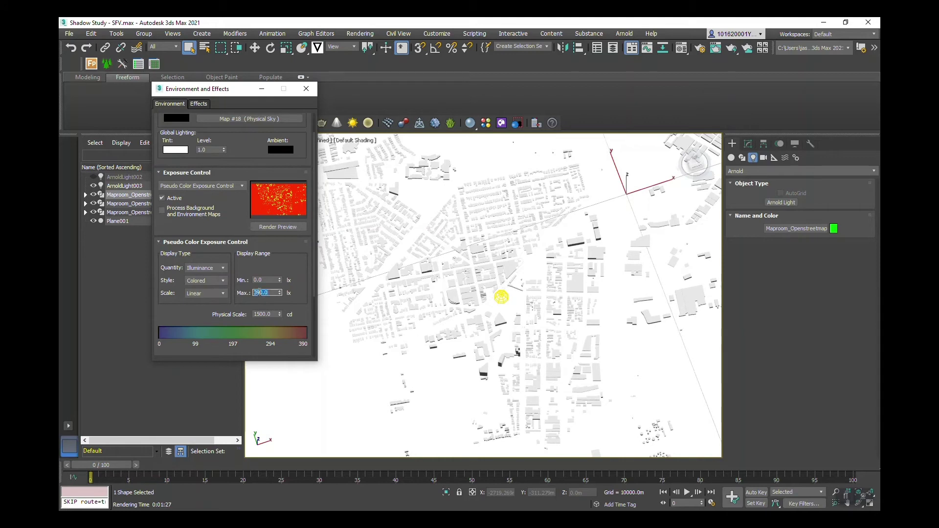
{"action": "type", "text": "450"}
{"action": "key", "text": "Return"}
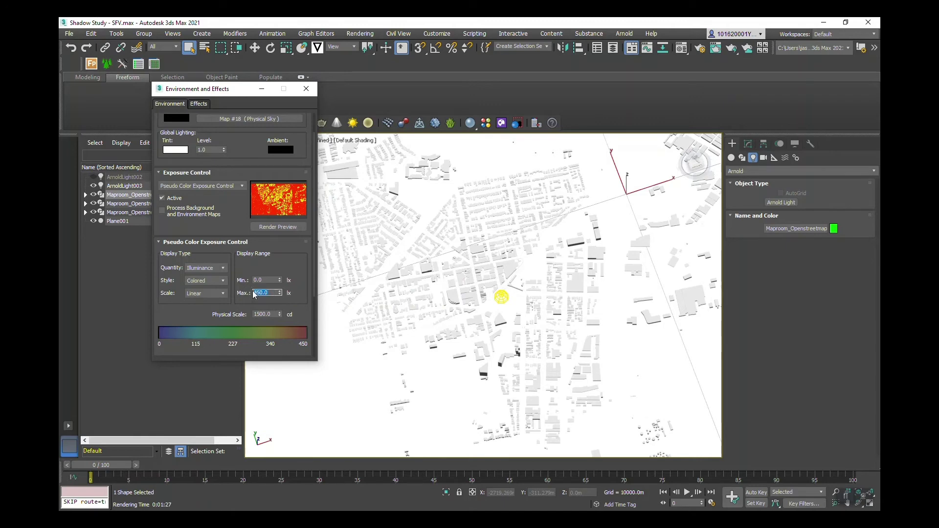
{"action": "key", "text": "shift+q"}
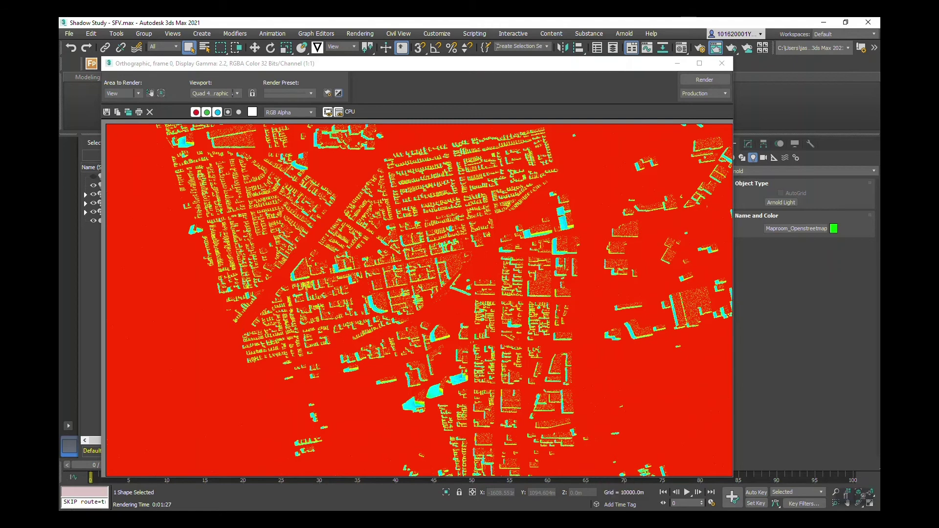
Place the render window and Environment dialog side by side to show image and colour scale.
{"action": "left_click_drag", "start_coordinate": [289, 64], "coordinate": [547, 64]}
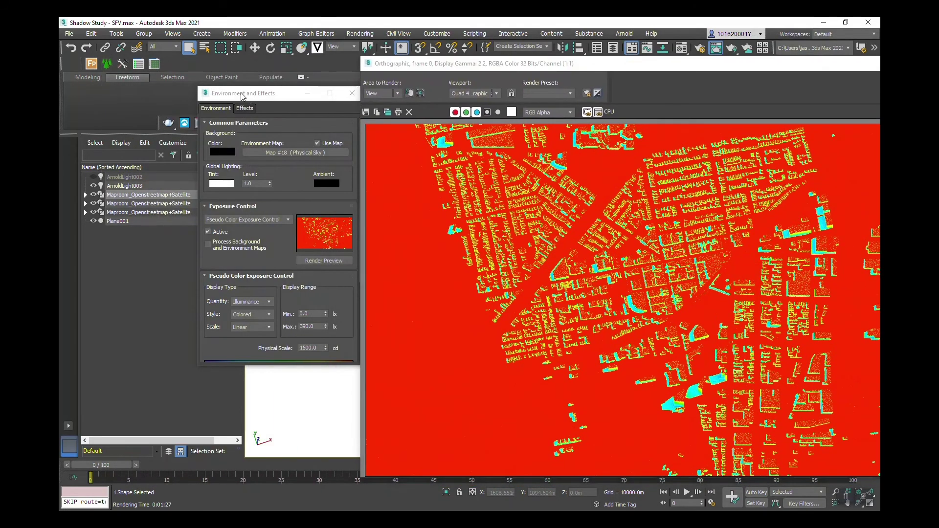
{"action": "left_click_drag", "start_coordinate": [248, 94], "coordinate": [201, 89]}
{"action": "scroll", "coordinate": [234, 277], "scroll_direction": "down", "scroll_amount": 5}
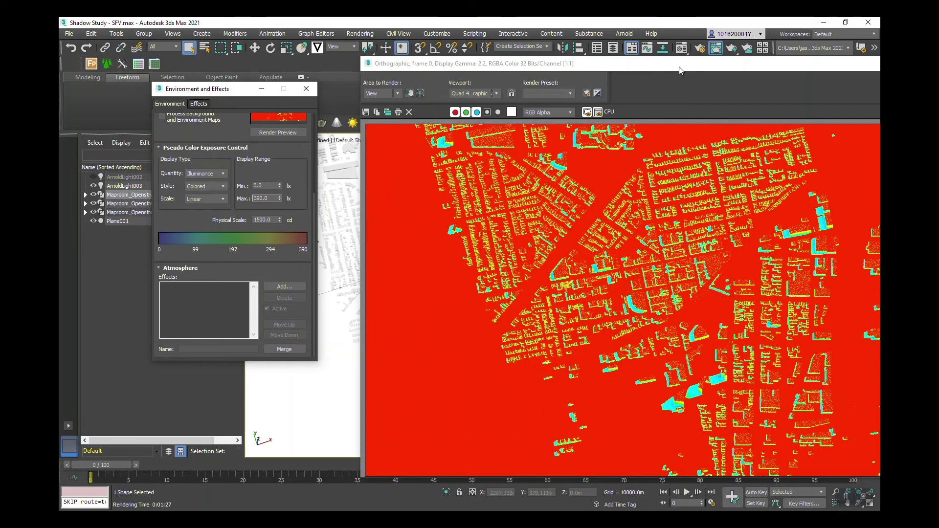
{"action": "left_click_drag", "start_coordinate": [679, 69], "coordinate": [639, 65]}
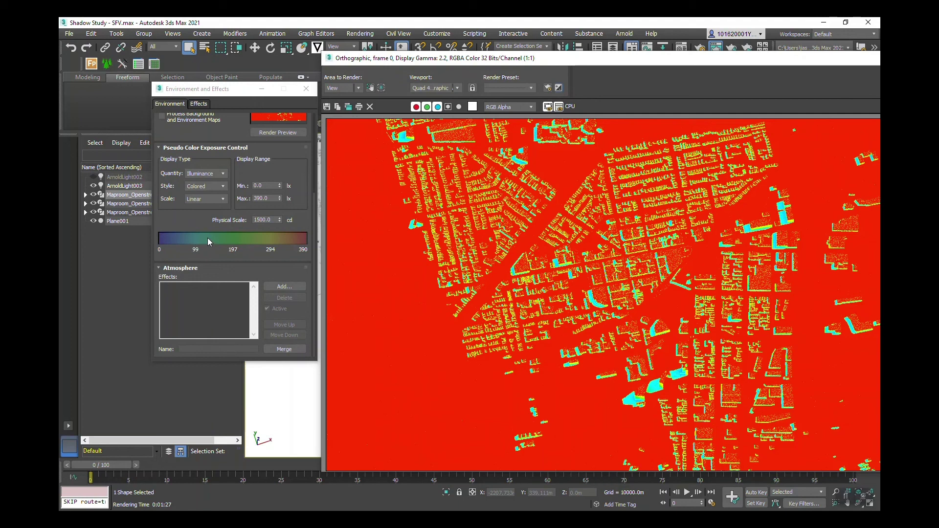
Open Save Image, browse recent locations and file formats, cancel, then close the render window.
{"action": "left_click_drag", "start_coordinate": [543, 63], "coordinate": [416, 44]}
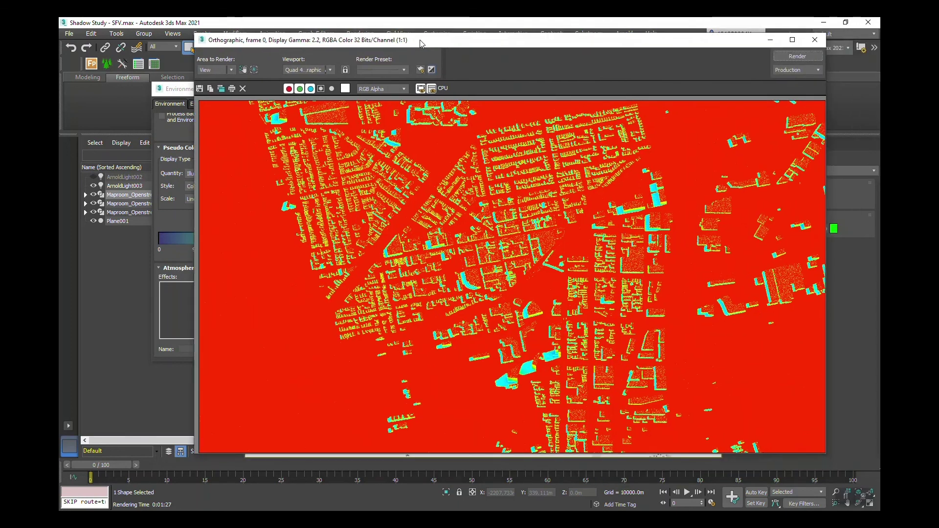
{"action": "left_click", "coordinate": [199, 88]}
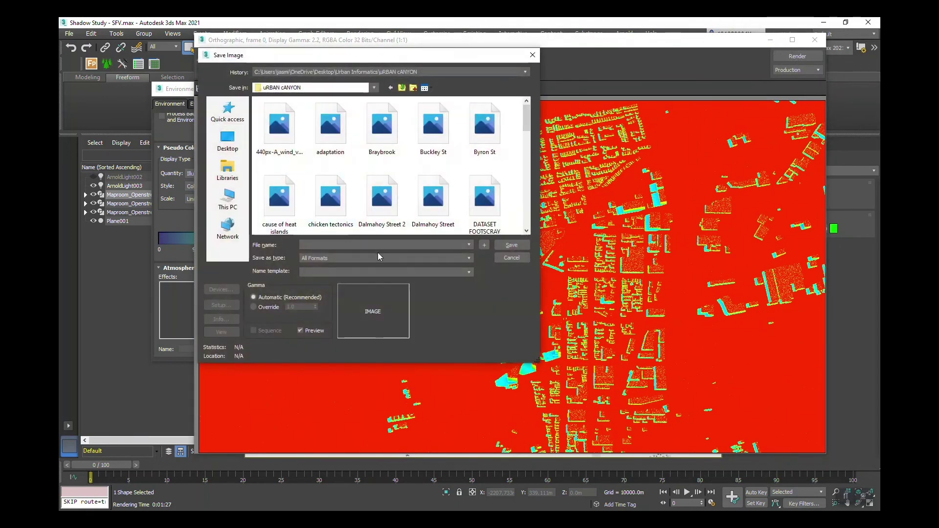
{"action": "left_click", "coordinate": [469, 245]}
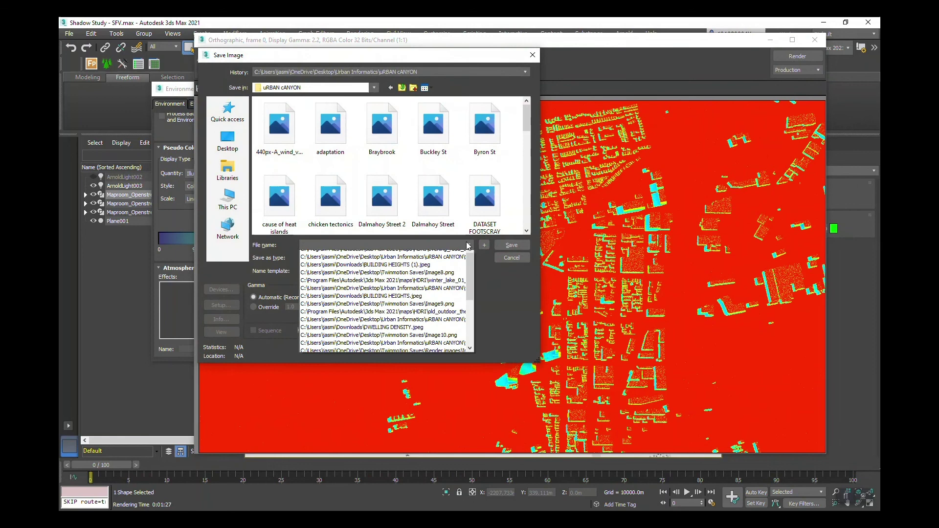
{"action": "left_click", "coordinate": [498, 279]}
{"action": "left_click", "coordinate": [470, 259]}
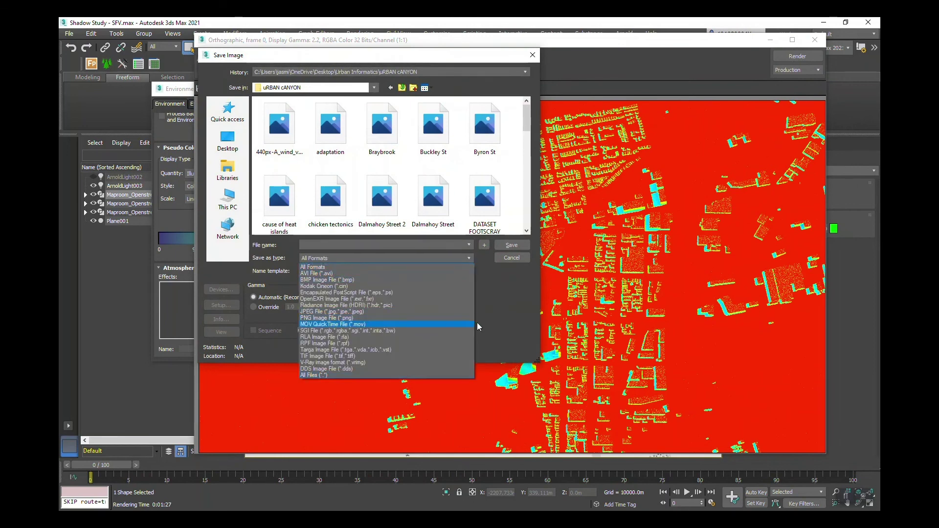
{"action": "left_click", "coordinate": [490, 327]}
{"action": "left_click", "coordinate": [509, 257]}
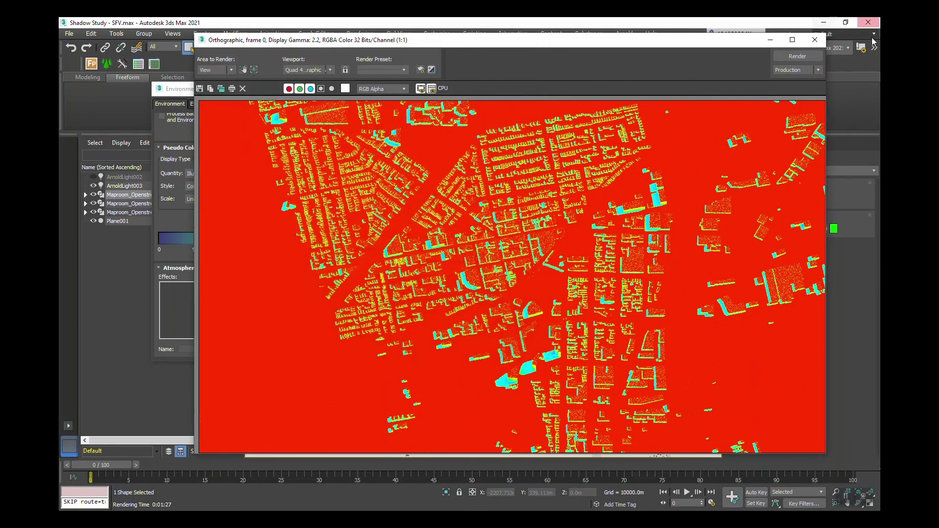
{"action": "left_click", "coordinate": [815, 40]}
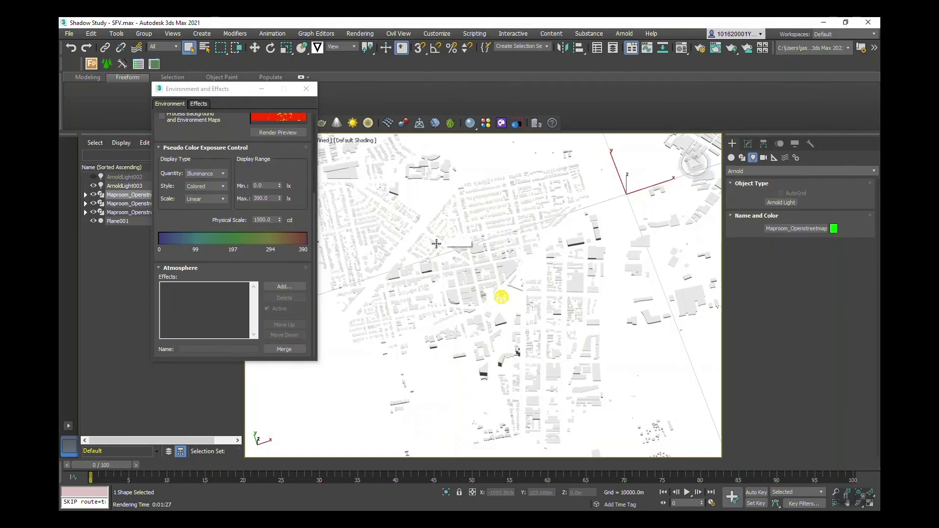